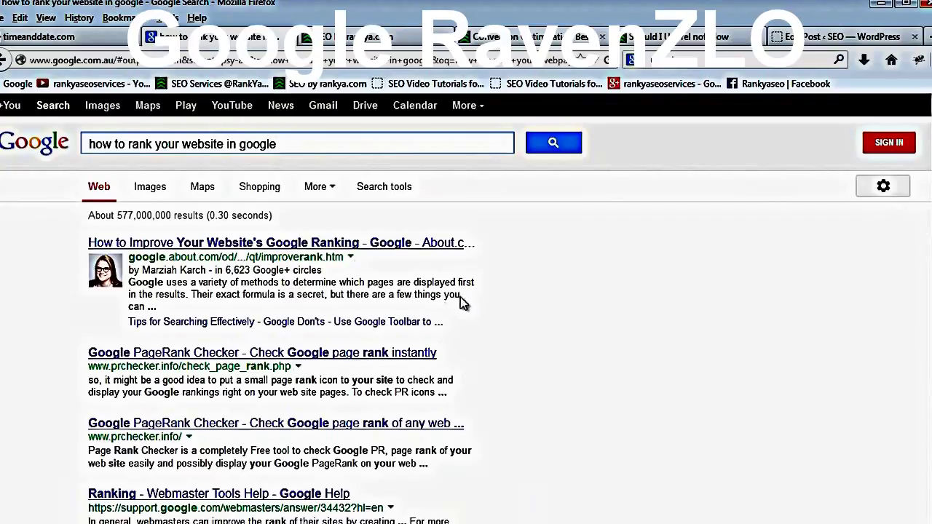
Switch to the 'Edit Post ‹ SEO — WordPress' tab to open the post editor.
{"action": "left_click", "coordinate": [808, 37]}
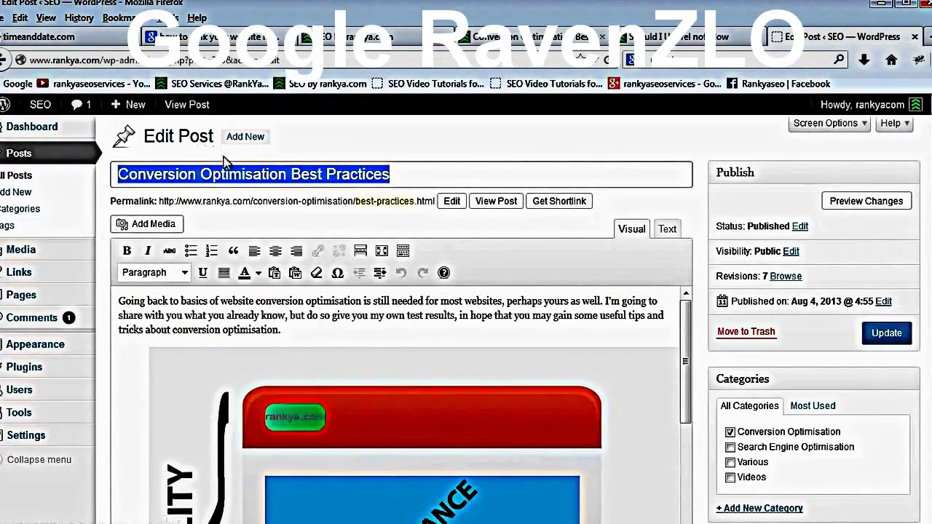
{"action": "left_click", "coordinate": [241, 177]}
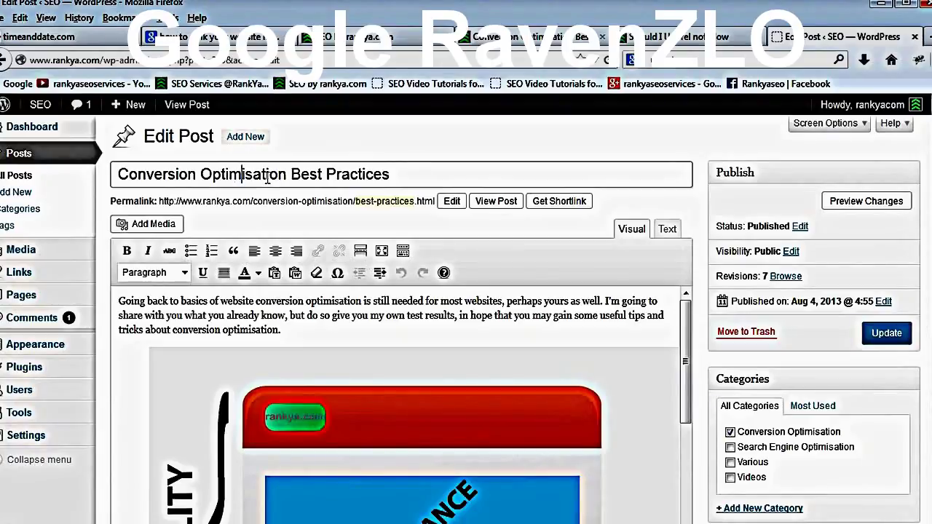
{"action": "left_click", "coordinate": [291, 175]}
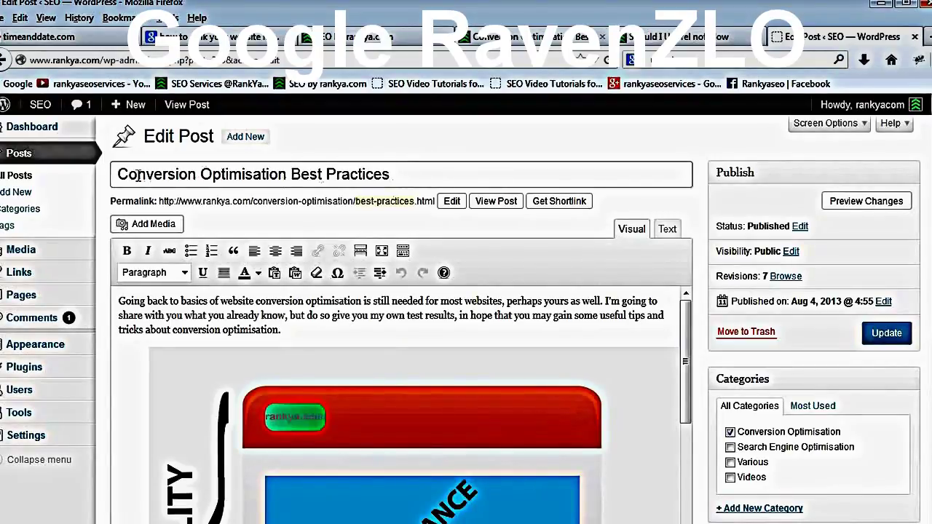
{"action": "left_click", "coordinate": [117, 175]}
{"action": "mouse_move", "coordinate": [118, 175]}
{"action": "left_mouse_down"}
{"action": "mouse_move", "coordinate": [408, 174]}
{"action": "mouse_move", "coordinate": [116, 175]}
{"action": "left_mouse_up"}
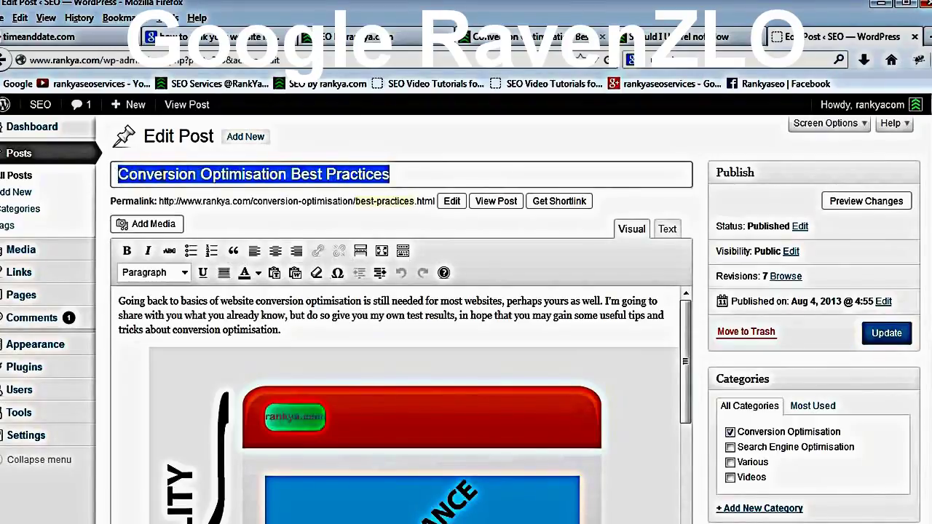
{"action": "left_click", "coordinate": [129, 174]}
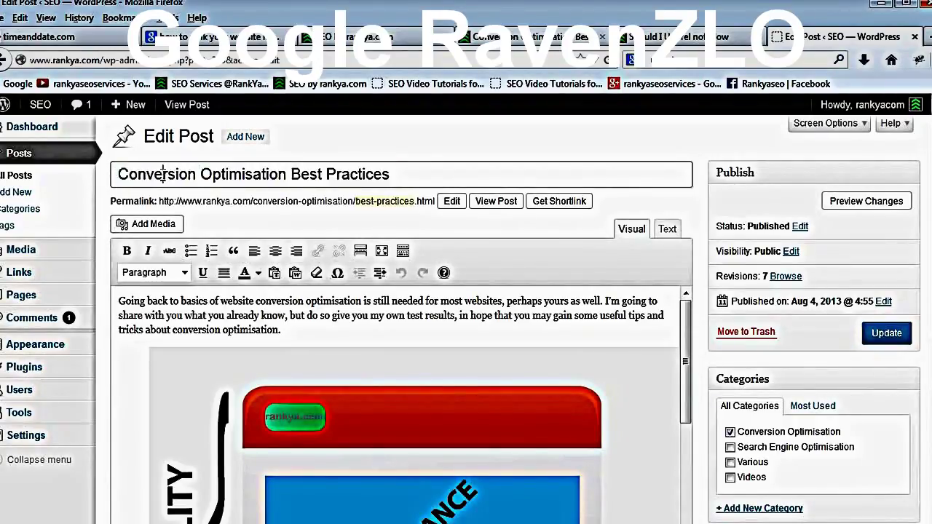
{"action": "left_click_drag", "start_coordinate": [116, 175], "coordinate": [390, 175]}
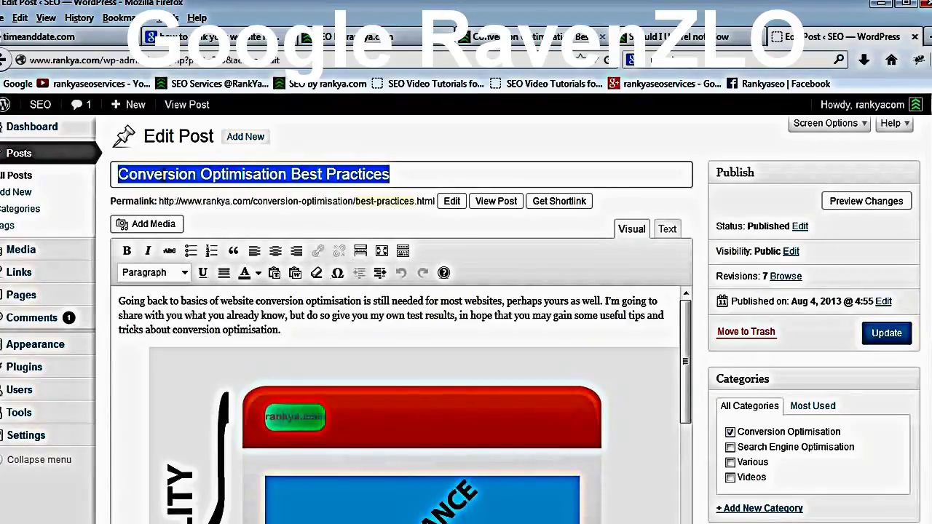
{"action": "left_click", "coordinate": [150, 175]}
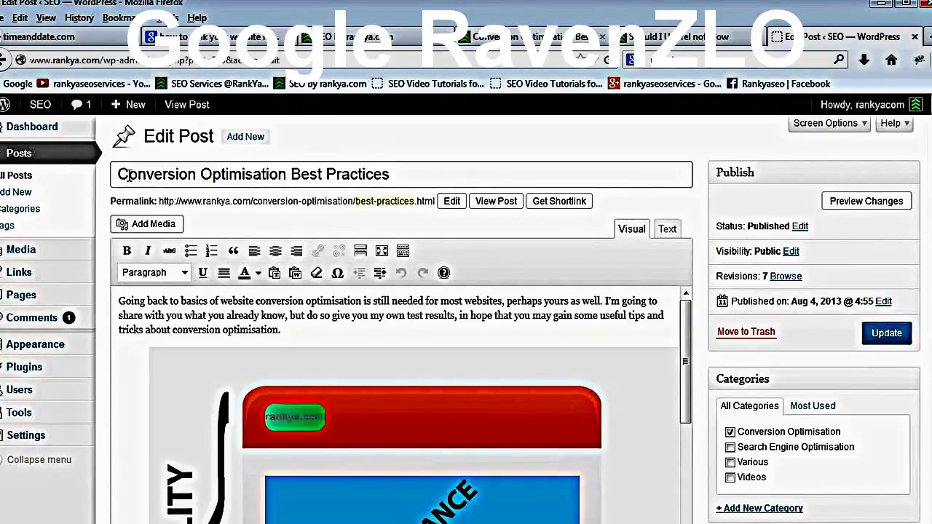
{"action": "left_click_drag", "start_coordinate": [119, 174], "coordinate": [393, 176]}
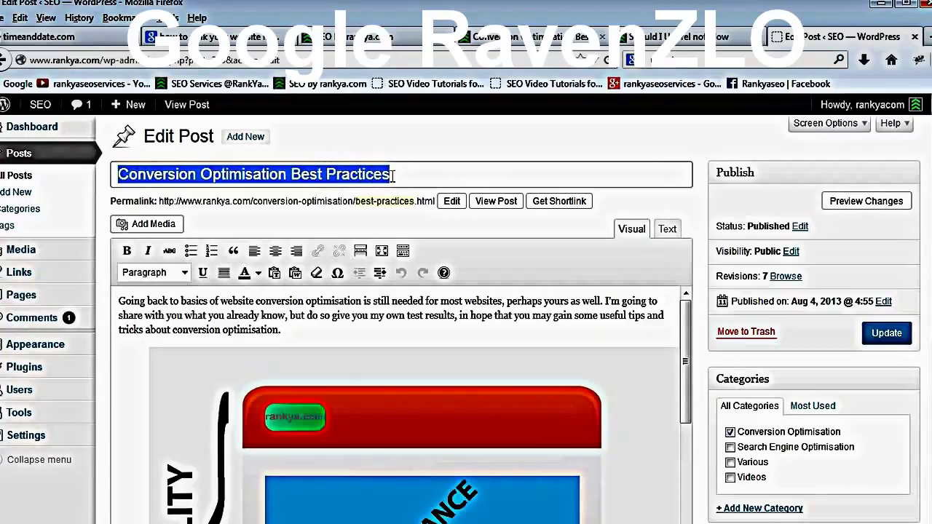
{"action": "left_click", "coordinate": [234, 174]}
{"action": "left_click_drag", "start_coordinate": [118, 175], "coordinate": [377, 175]}
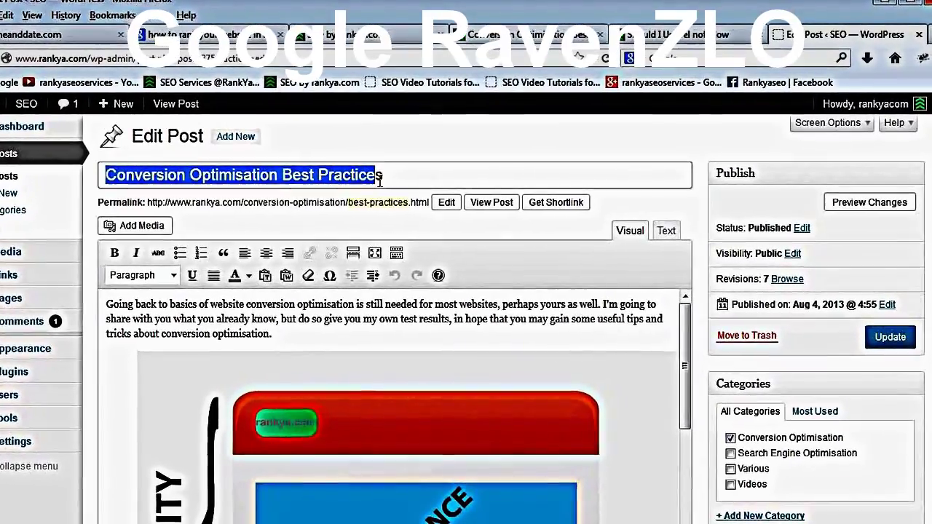
{"action": "left_click", "coordinate": [383, 175]}
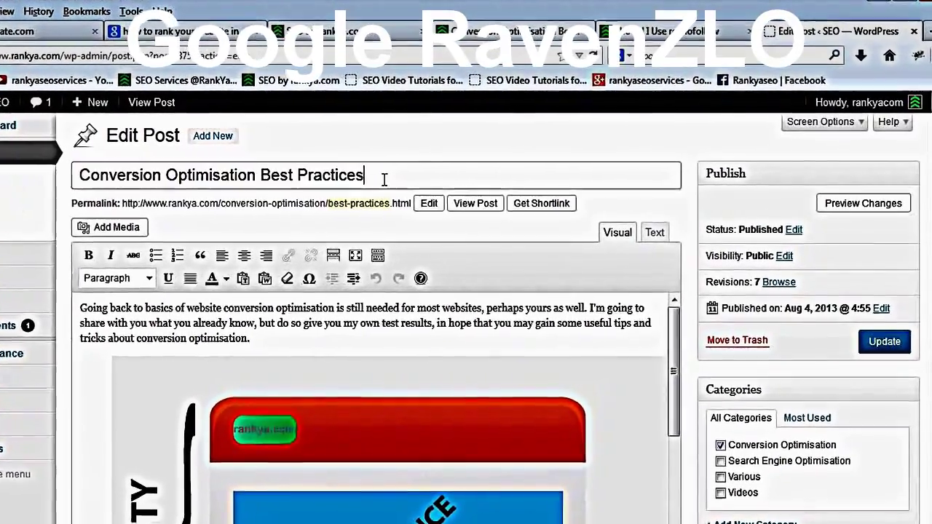
{"action": "key", "text": "ctrl+a"}
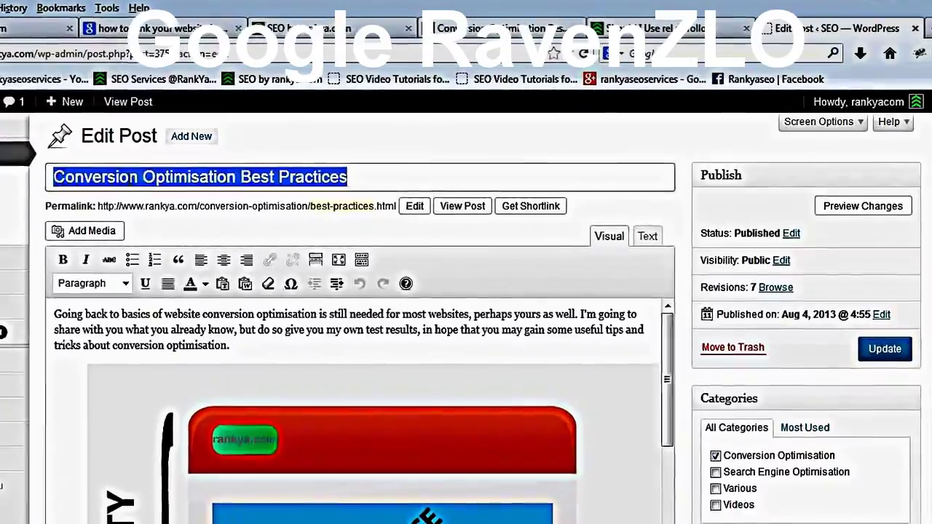
{"action": "left_click", "coordinate": [120, 177]}
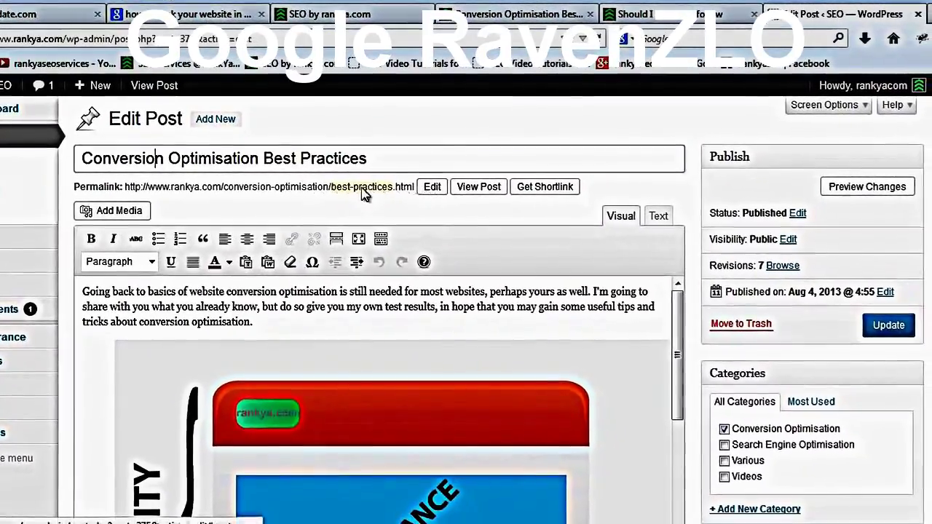
{"action": "left_click_drag", "start_coordinate": [223, 187], "coordinate": [391, 200]}
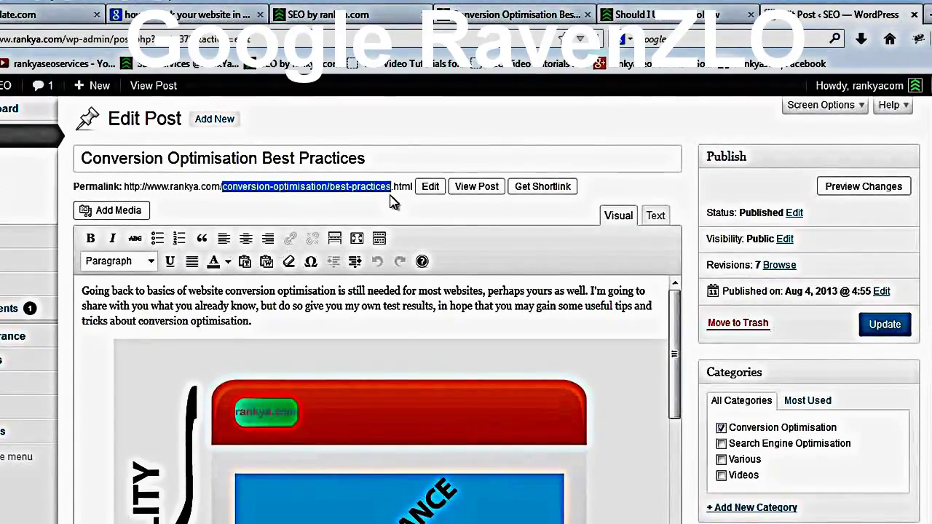
{"action": "left_click", "coordinate": [334, 321]}
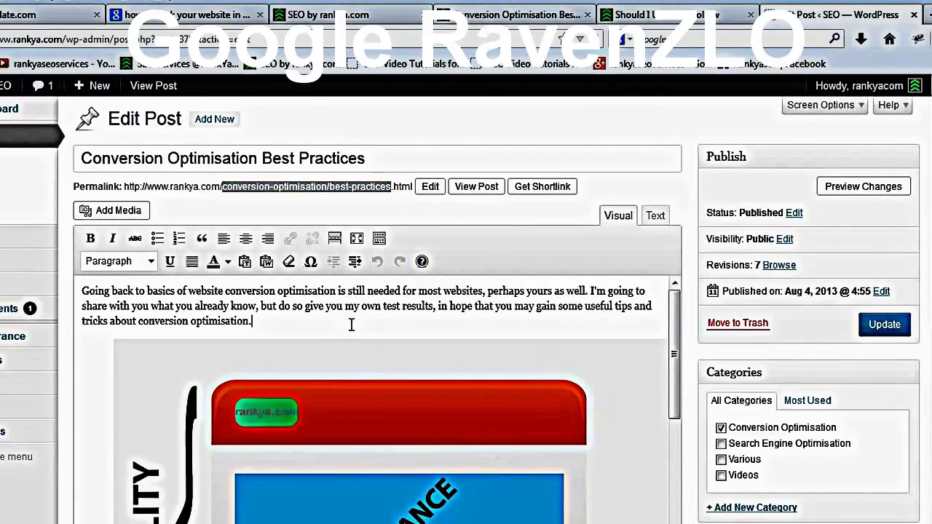
Highlight the post title and 'website conversion' in the first paragraph to check keyword use.
{"action": "triple_click", "coordinate": [279, 321]}
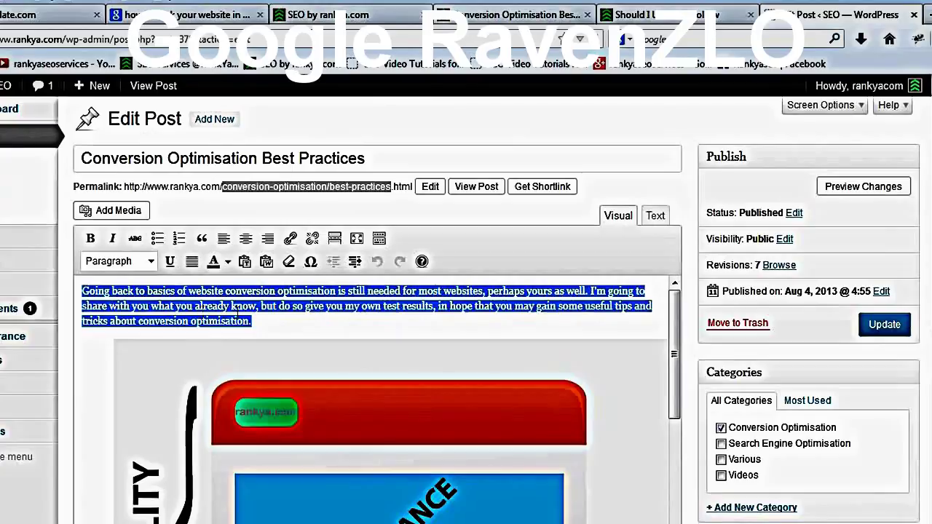
{"action": "left_click", "coordinate": [279, 320]}
{"action": "left_click_drag", "start_coordinate": [279, 321], "coordinate": [80, 290]}
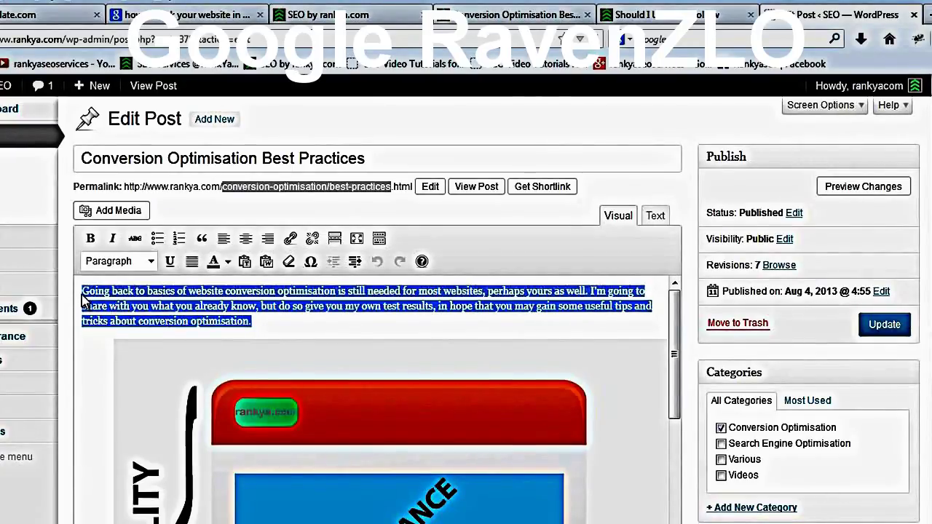
{"action": "left_click", "coordinate": [252, 330]}
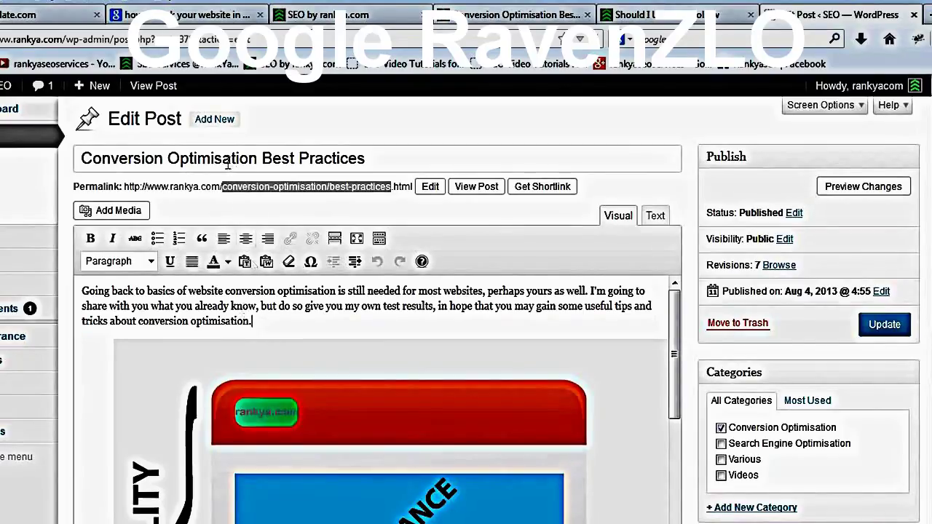
{"action": "left_click_drag", "start_coordinate": [82, 165], "coordinate": [365, 158]}
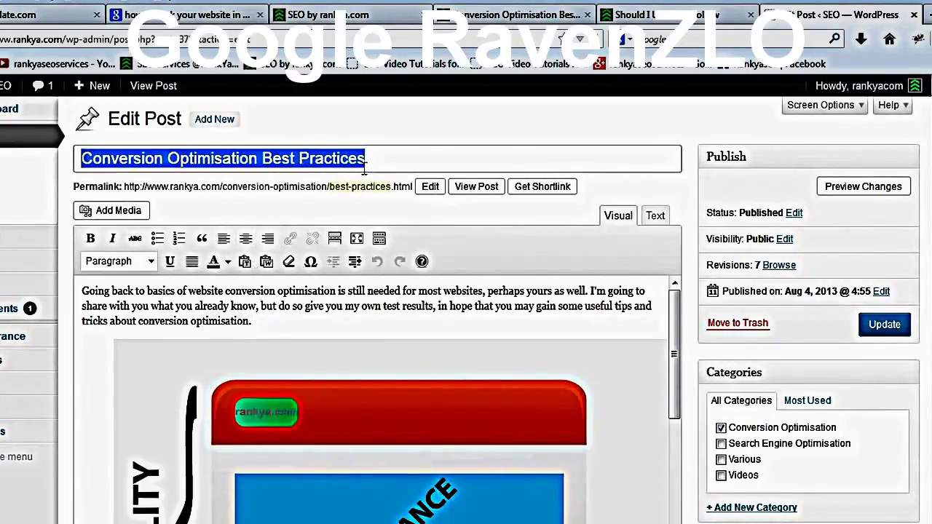
{"action": "left_click_drag", "start_coordinate": [188, 291], "coordinate": [283, 291]}
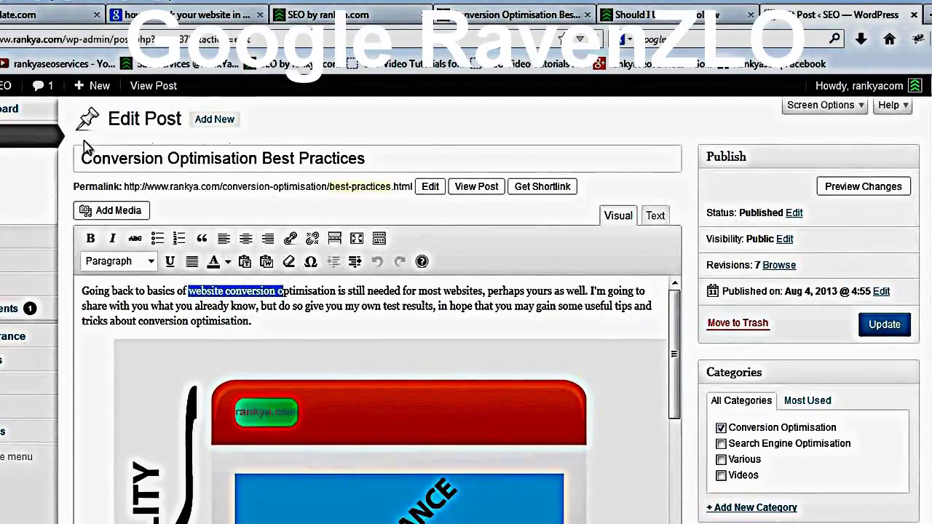
{"action": "left_click_drag", "start_coordinate": [82, 157], "coordinate": [382, 154]}
{"action": "left_click", "coordinate": [311, 315]}
Check the keyword 'Conversions' in the 'Quality for Better Conversions' heading.
{"action": "left_click_drag", "start_coordinate": [674, 342], "coordinate": [676, 397]}
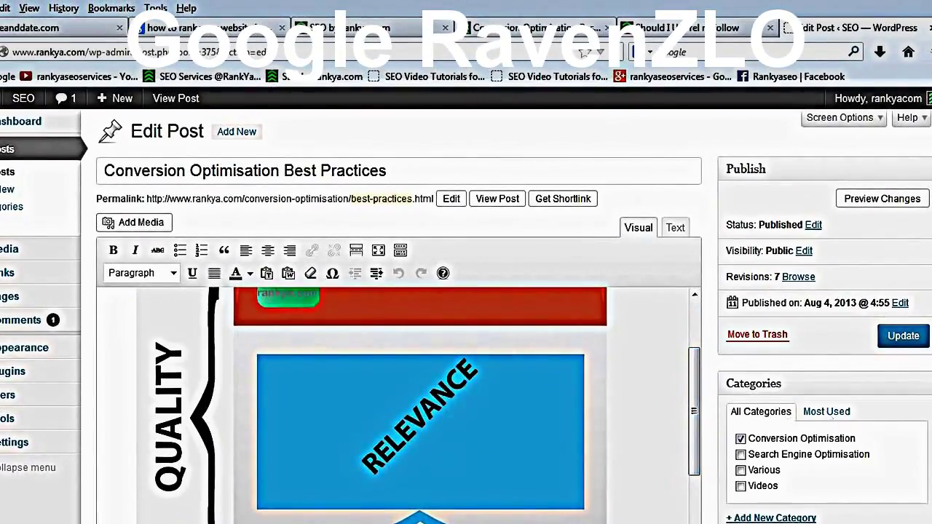
{"action": "scroll", "coordinate": [696, 320], "scroll_direction": "down", "scroll_amount": 3}
{"action": "scroll", "coordinate": [696, 320], "scroll_direction": "down", "scroll_amount": 5}
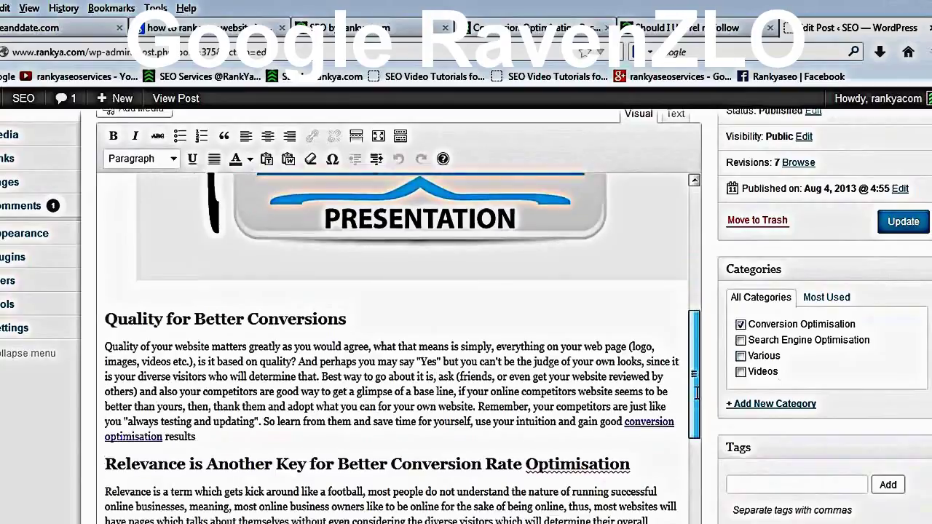
{"action": "triple_click", "coordinate": [367, 357]}
{"action": "left_click", "coordinate": [359, 383]}
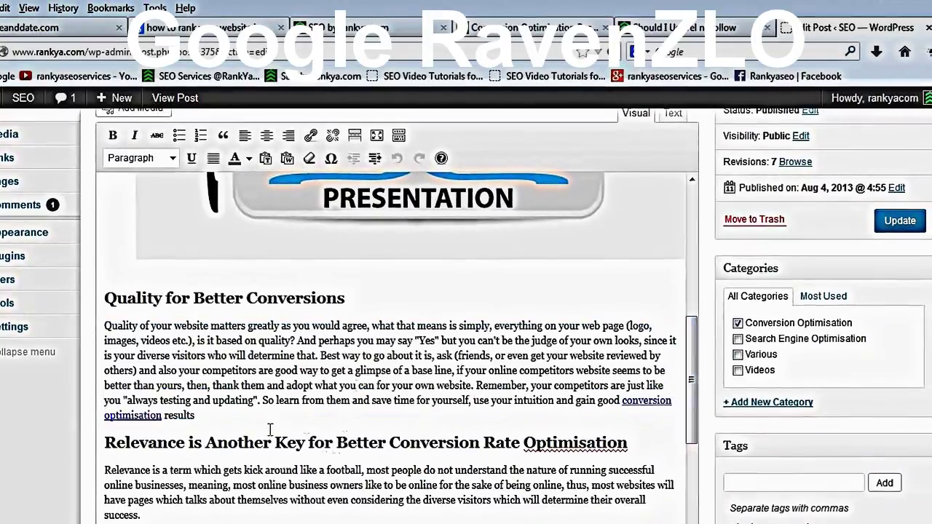
{"action": "triple_click", "coordinate": [220, 299]}
{"action": "double_click", "coordinate": [215, 294]}
{"action": "triple_click", "coordinate": [218, 294]}
{"action": "left_click", "coordinate": [260, 293]}
{"action": "left_click_drag", "start_coordinate": [244, 293], "coordinate": [286, 293]}
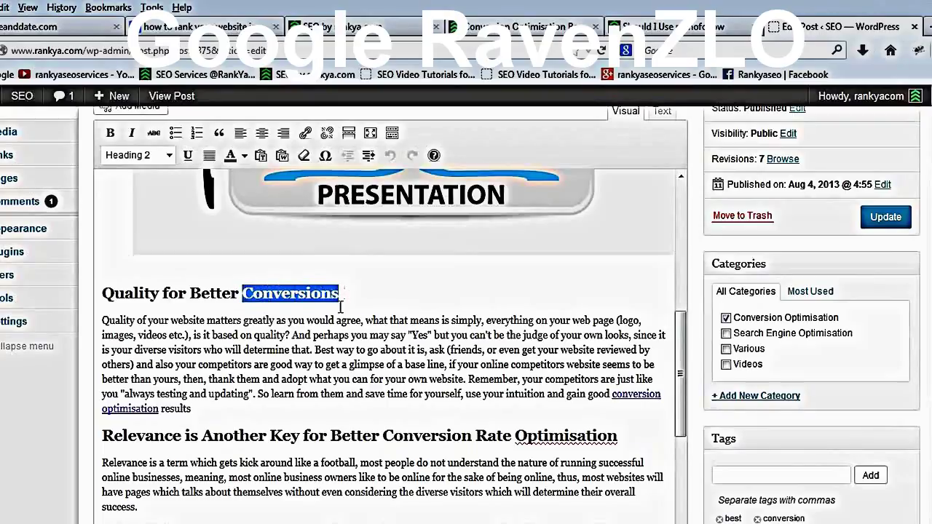
Highlight the words Key, Conversion and Optimisation in the second heading.
{"action": "double_click", "coordinate": [286, 437]}
{"action": "double_click", "coordinate": [441, 437]}
{"action": "double_click", "coordinate": [572, 438]}
{"action": "left_click", "coordinate": [207, 481]}
Bring the Quality / Relevance / Presentation diagram back into view and select it.
{"action": "scroll", "coordinate": [208, 471], "scroll_direction": "down", "scroll_amount": 3}
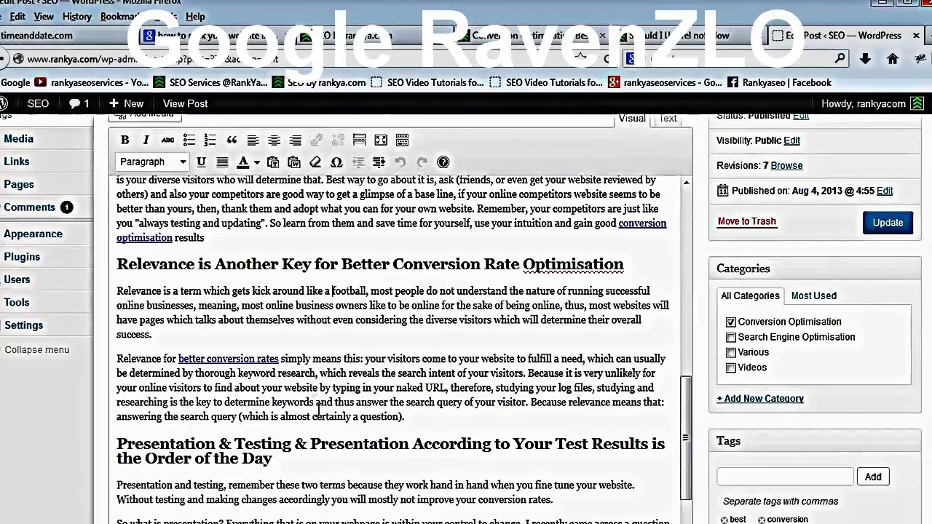
{"action": "scroll", "coordinate": [401, 328], "scroll_direction": "up", "scroll_amount": 3}
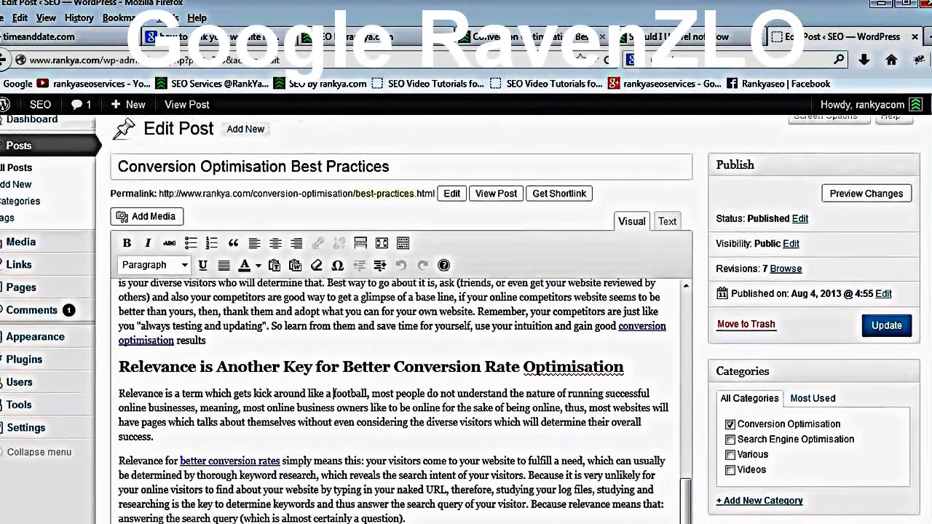
{"action": "left_click_drag", "start_coordinate": [685, 502], "coordinate": [505, 406]}
{"action": "left_click", "coordinate": [441, 397]}
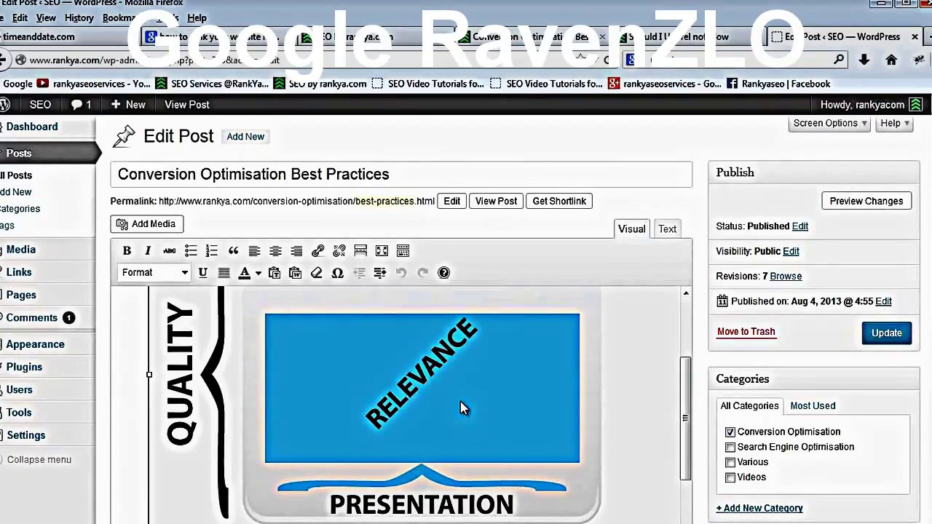
{"action": "left_click", "coordinate": [400, 183]}
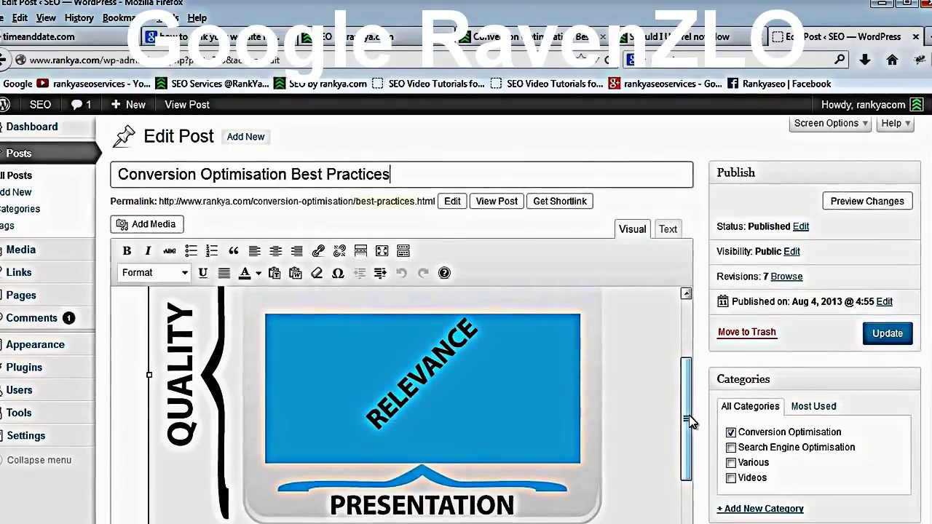
{"action": "left_click", "coordinate": [396, 416]}
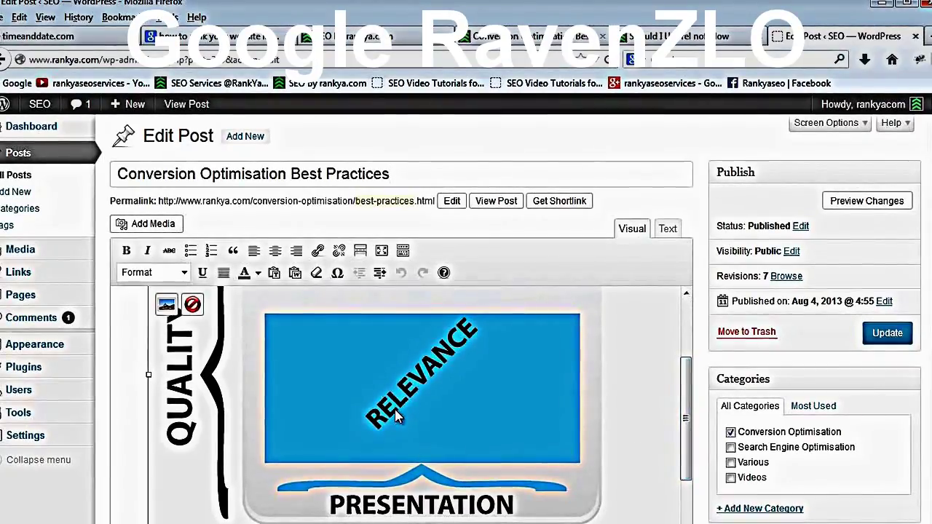
{"action": "left_click", "coordinate": [667, 230]}
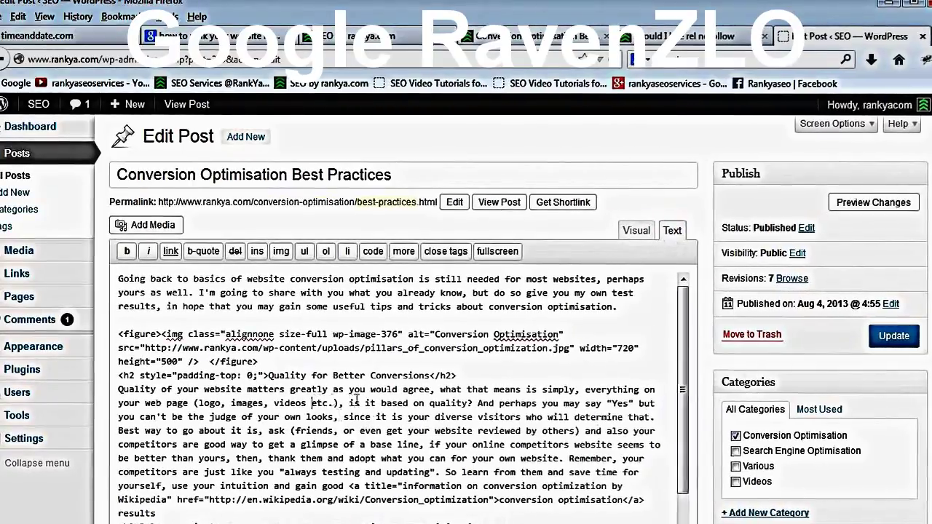
{"action": "left_click_drag", "start_coordinate": [436, 335], "coordinate": [560, 330]}
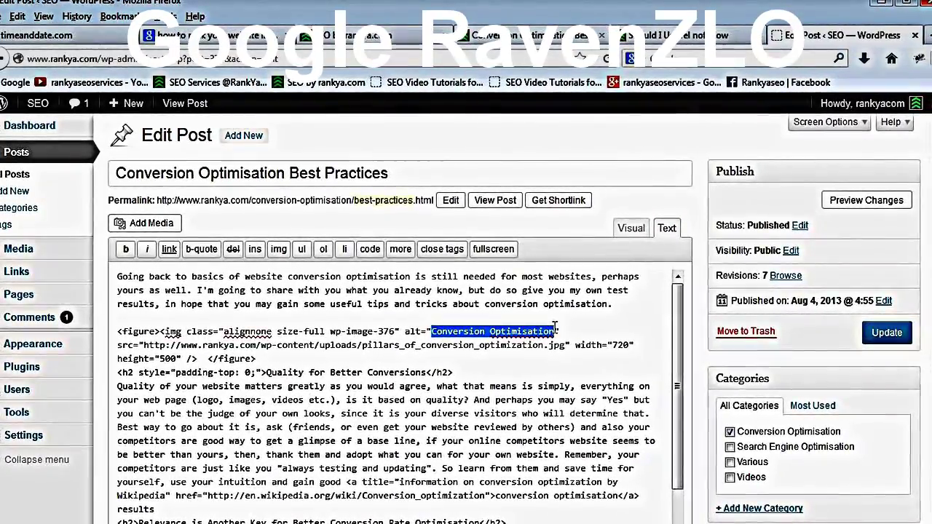
{"action": "left_click_drag", "start_coordinate": [363, 345], "coordinate": [549, 351]}
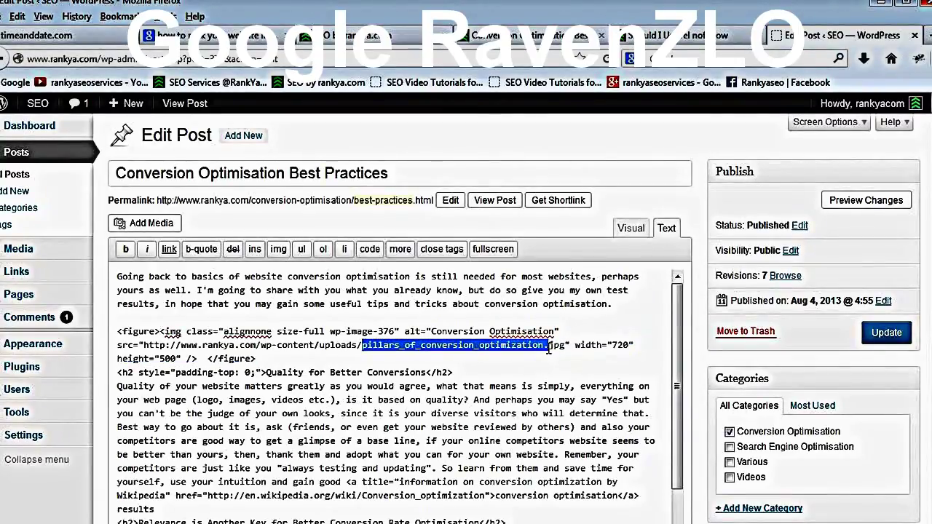
{"action": "left_click", "coordinate": [554, 346]}
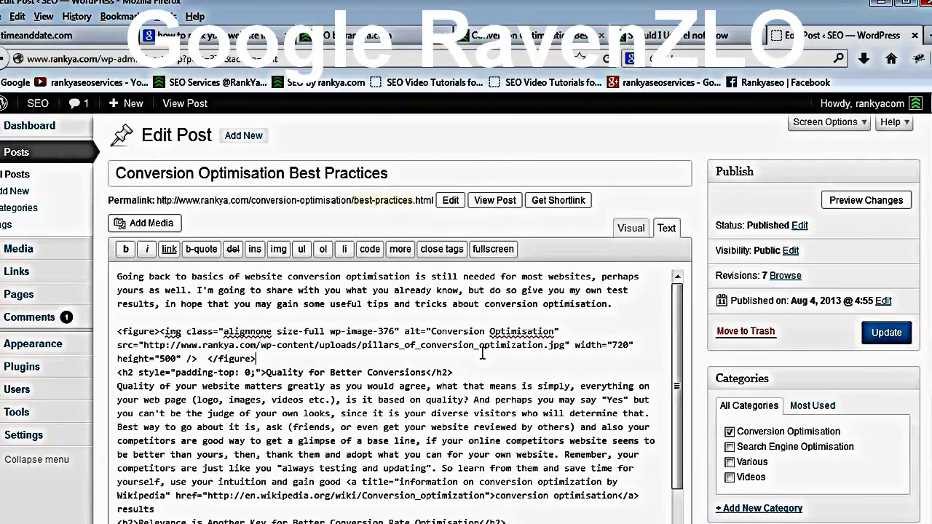
{"action": "left_click", "coordinate": [631, 228]}
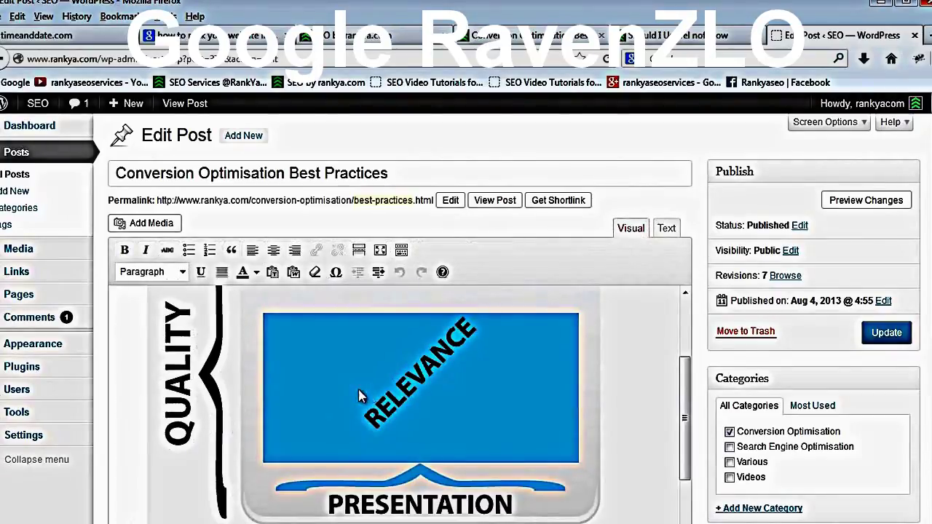
Review the post's Tags box, then view the published post on the live rankya.com site.
{"action": "left_click", "coordinate": [435, 398]}
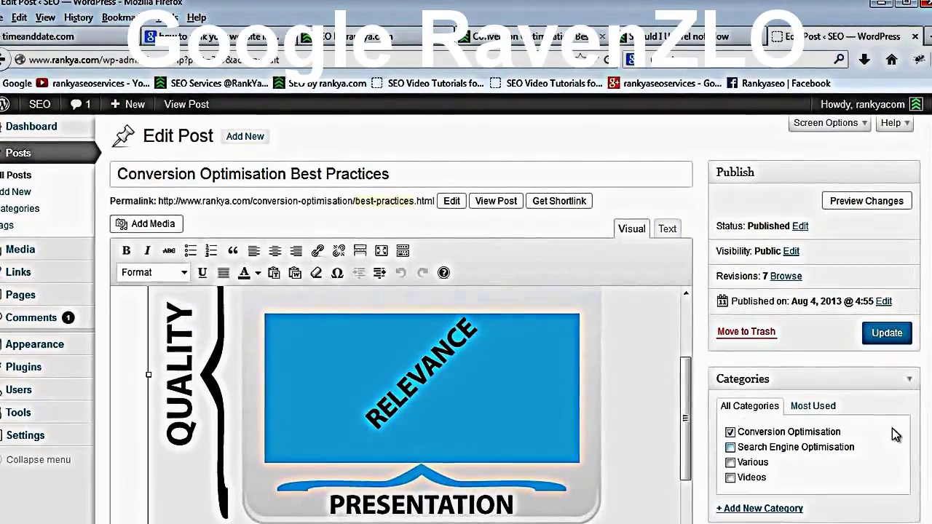
{"action": "scroll", "coordinate": [764, 484], "scroll_direction": "down", "scroll_amount": 5}
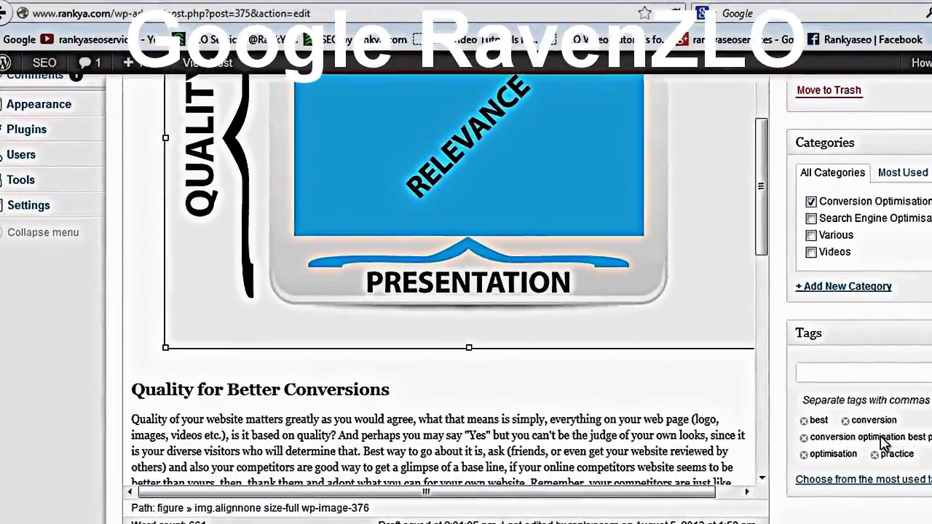
{"action": "scroll", "coordinate": [859, 445], "scroll_direction": "up", "scroll_amount": 3}
{"action": "scroll", "coordinate": [176, 121], "scroll_direction": "up", "scroll_amount": 2}
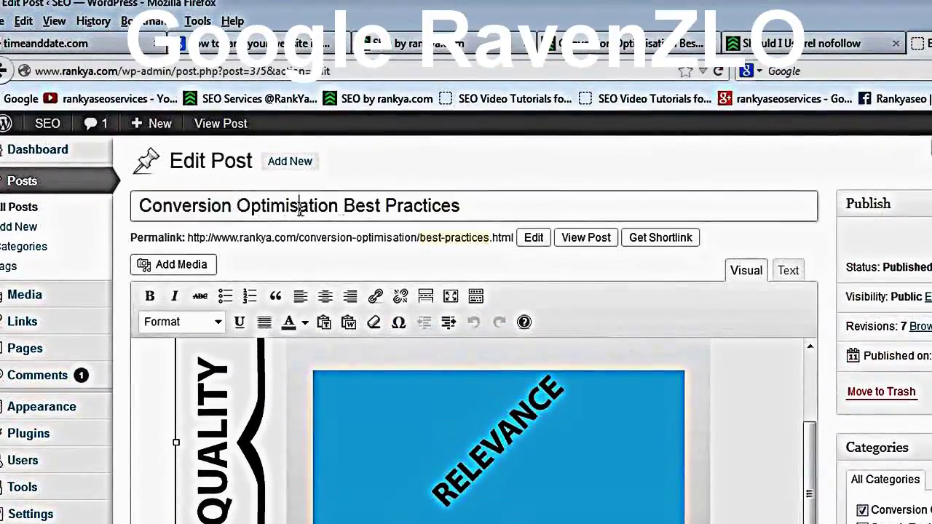
{"action": "left_click", "coordinate": [433, 206]}
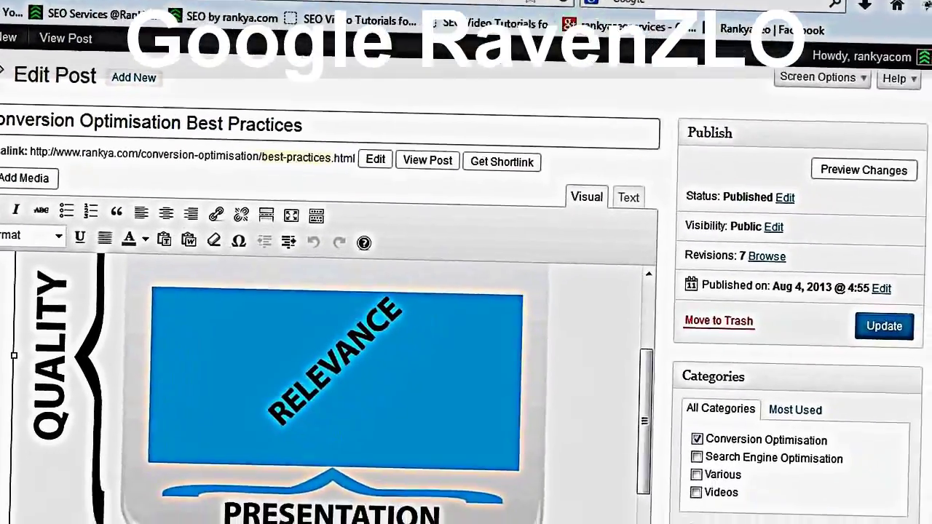
{"action": "left_click", "coordinate": [553, 5]}
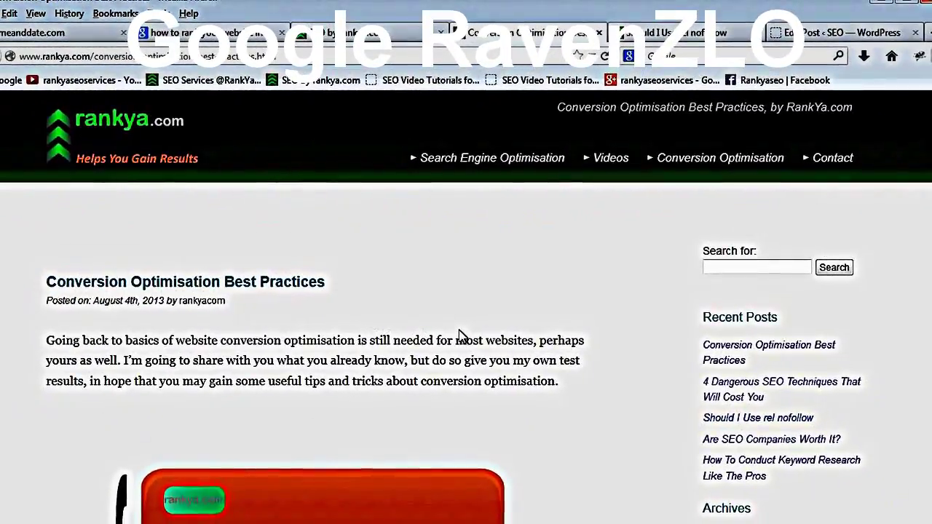
Highlight the keyword slug in the live post's URL, then view the page source with Ctrl+U.
{"action": "left_click_drag", "start_coordinate": [93, 56], "coordinate": [267, 56]}
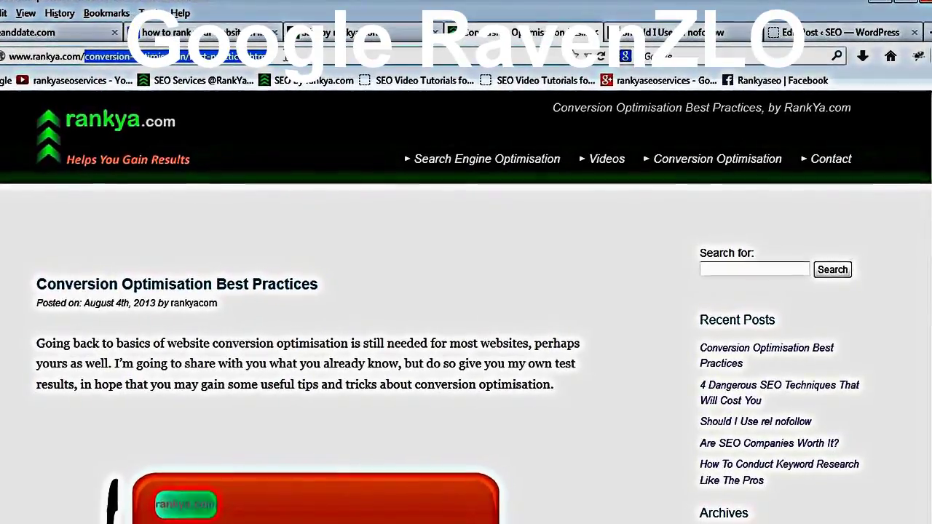
{"action": "left_click", "coordinate": [319, 338]}
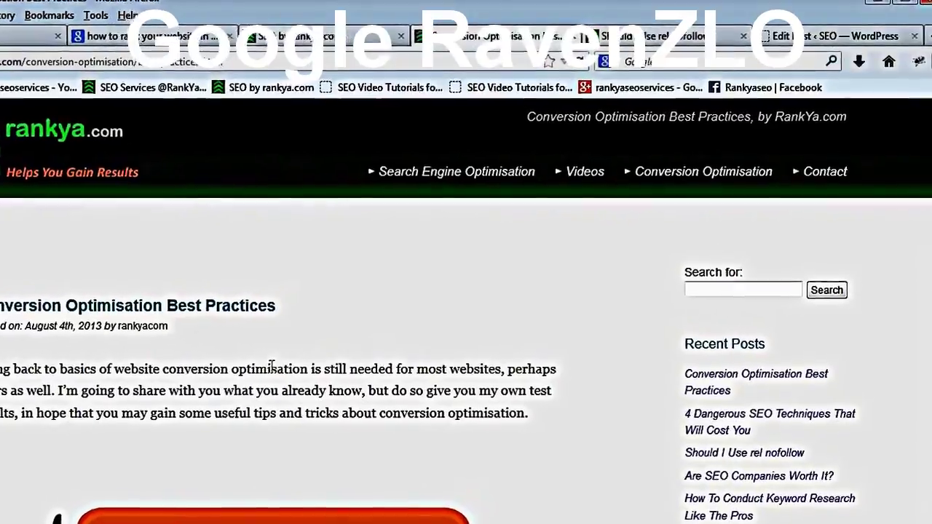
{"action": "key", "text": "ctrl+u"}
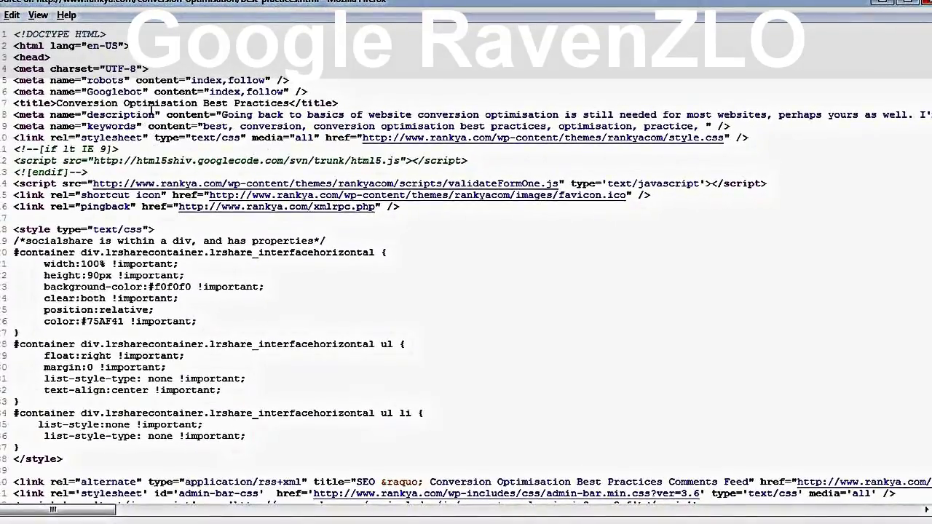
{"action": "left_click_drag", "start_coordinate": [14, 103], "coordinate": [353, 106]}
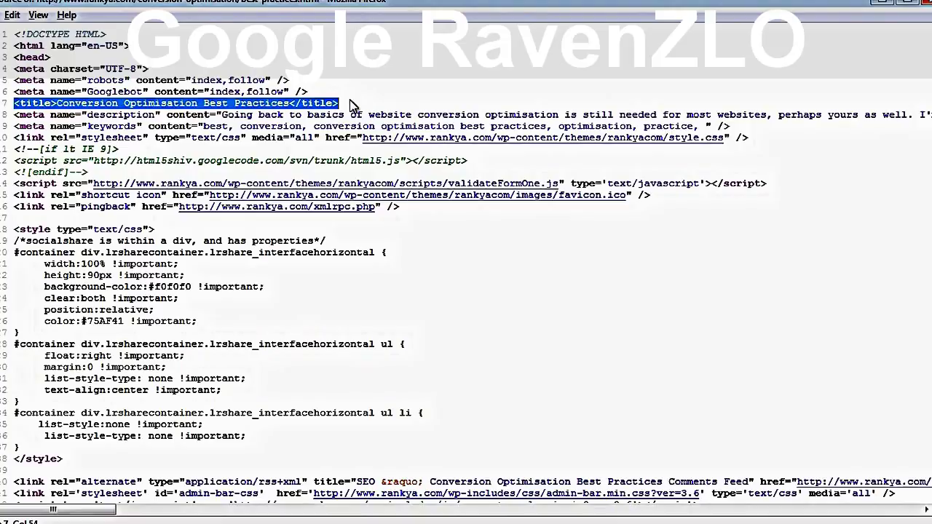
{"action": "left_click", "coordinate": [242, 125]}
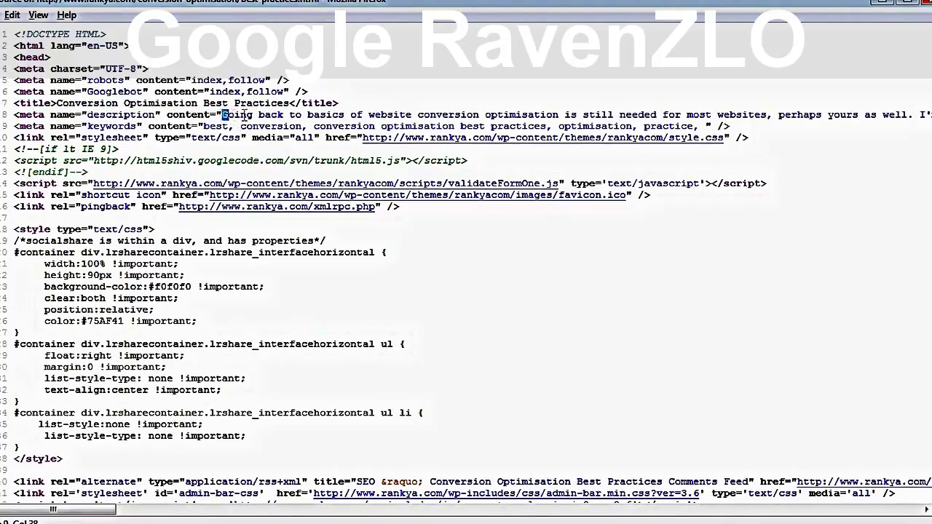
{"action": "left_click_drag", "start_coordinate": [228, 117], "coordinate": [502, 116]}
{"action": "double_click", "coordinate": [635, 116]}
{"action": "double_click", "coordinate": [430, 116]}
{"action": "double_click", "coordinate": [510, 115]}
{"action": "double_click", "coordinate": [448, 115]}
{"action": "left_click", "coordinate": [720, 115]}
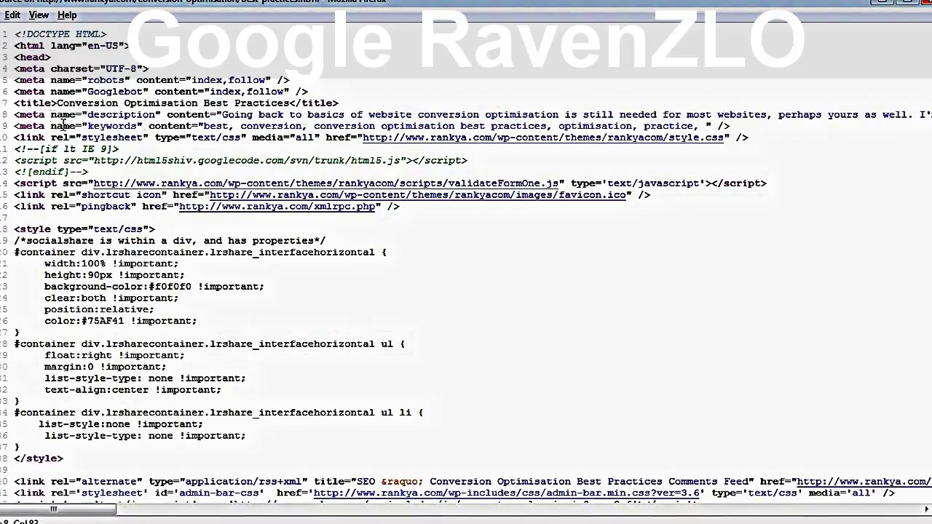
{"action": "left_click_drag", "start_coordinate": [16, 127], "coordinate": [195, 127]}
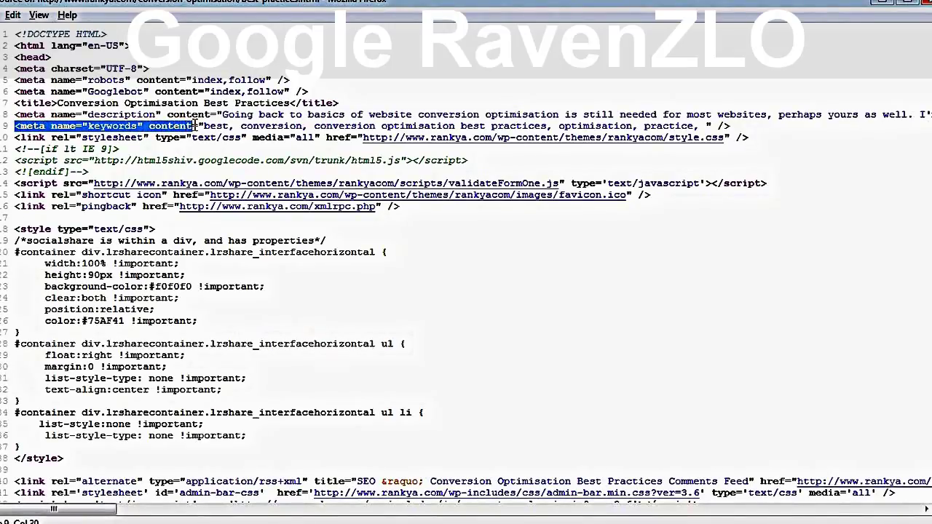